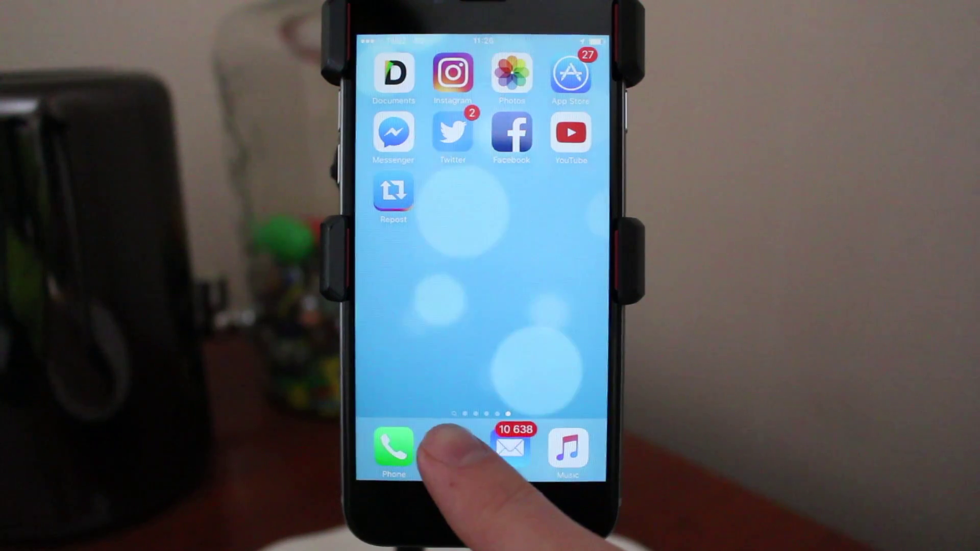
Step: Load instagram.com in Safari from the 'in' Top Hit and show the account's profile
{"action": "left_click", "coordinate": [450, 446]}
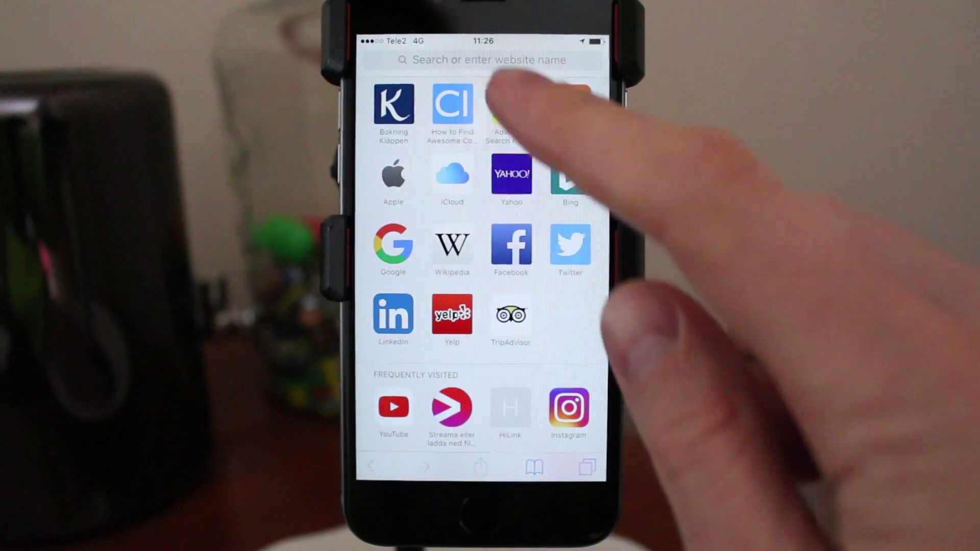
{"action": "left_click", "coordinate": [489, 59]}
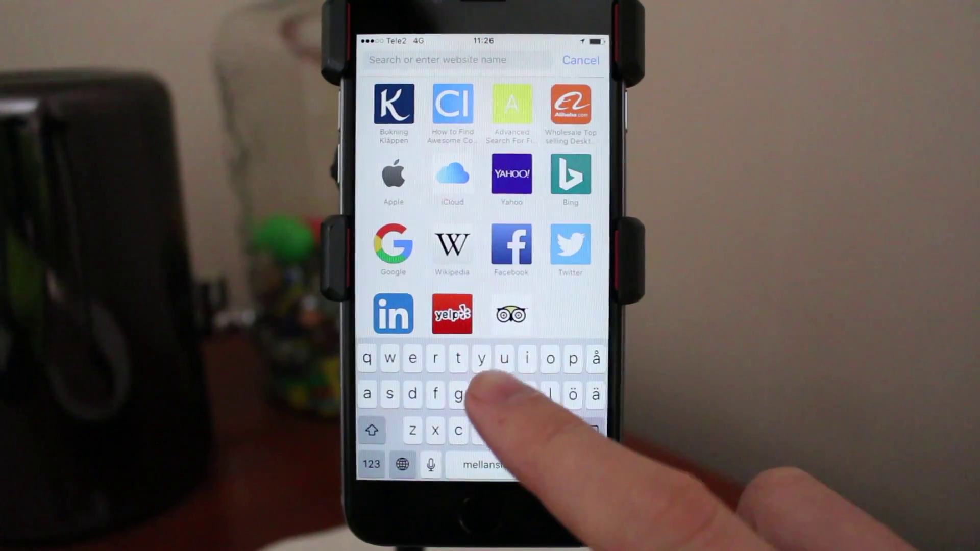
{"action": "type", "text": "in"}
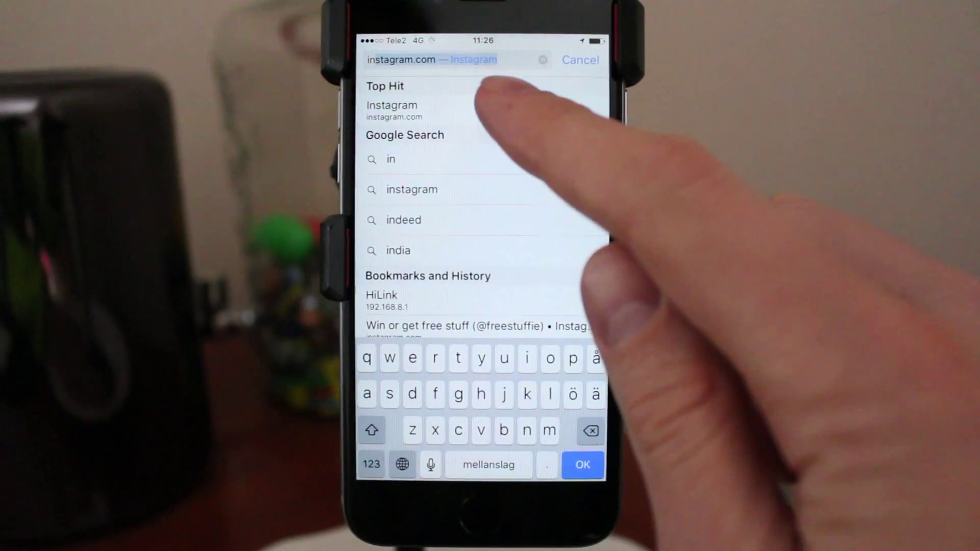
{"action": "left_click", "coordinate": [414, 108]}
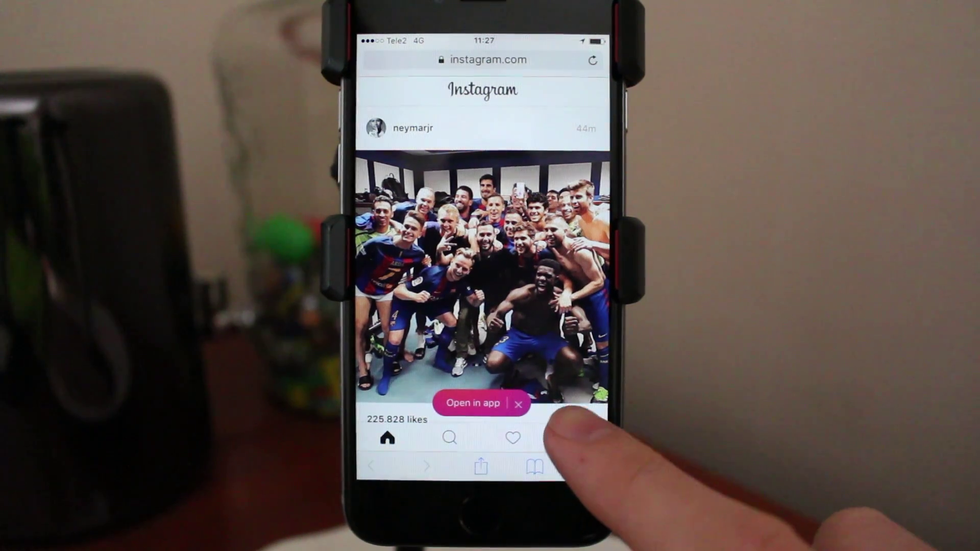
{"action": "left_click", "coordinate": [575, 439]}
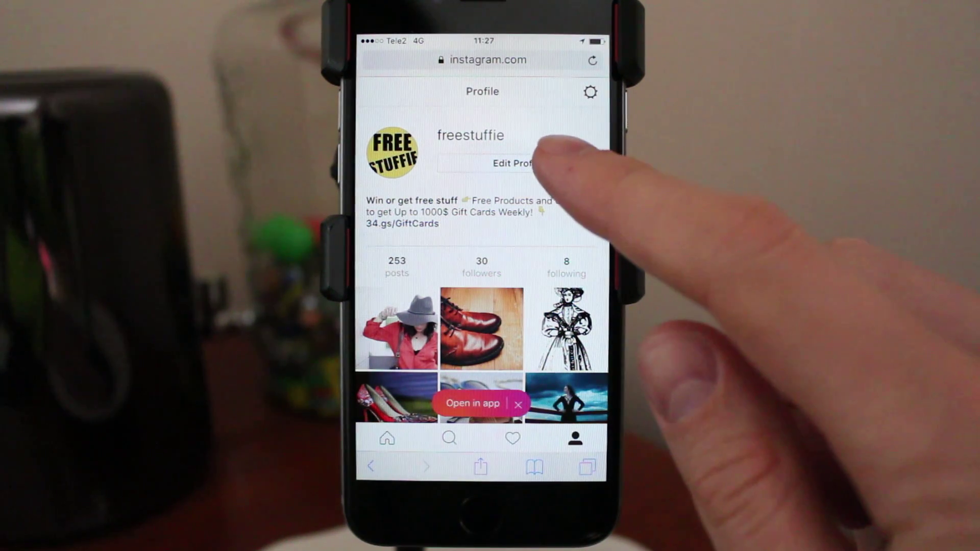
Step: Go from profile settings to the page for temporarily disabling the account
{"action": "left_click", "coordinate": [521, 163]}
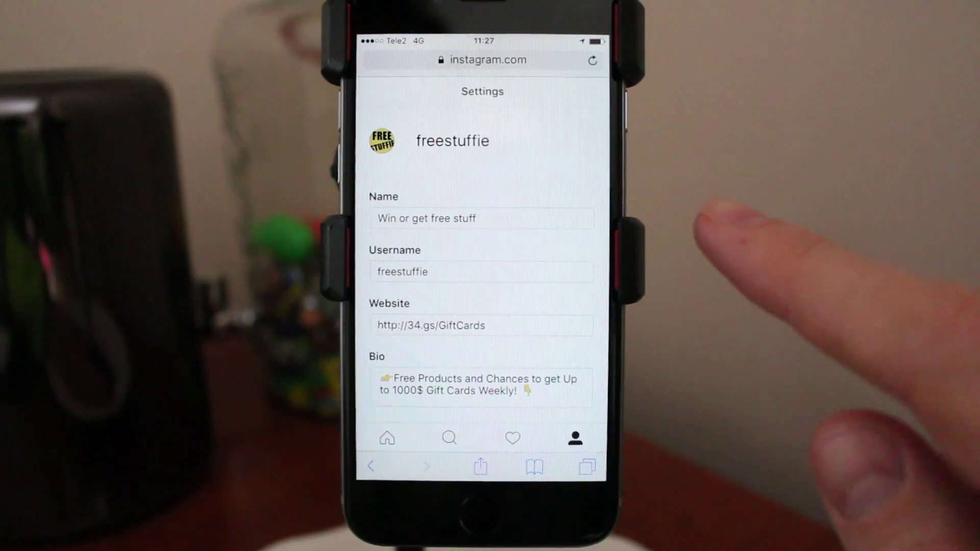
{"action": "scroll", "coordinate": [547, 345], "scroll_direction": "down", "scroll_amount": 3}
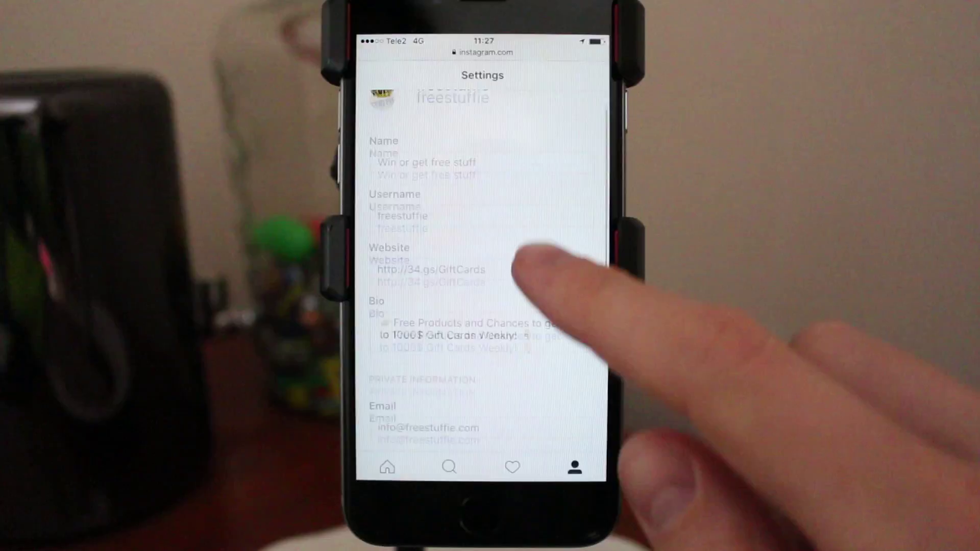
{"action": "scroll", "coordinate": [537, 329], "scroll_direction": "down", "scroll_amount": 3}
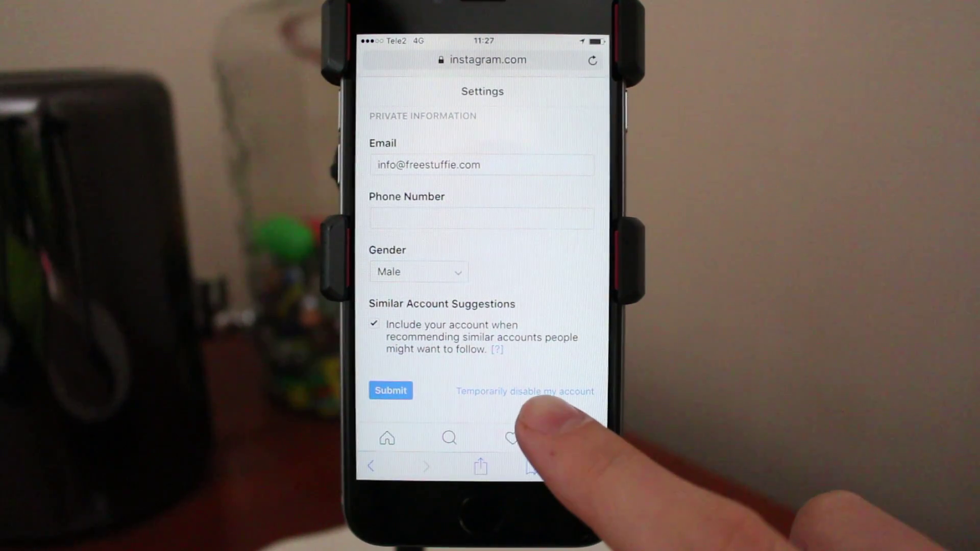
{"action": "left_click", "coordinate": [536, 391]}
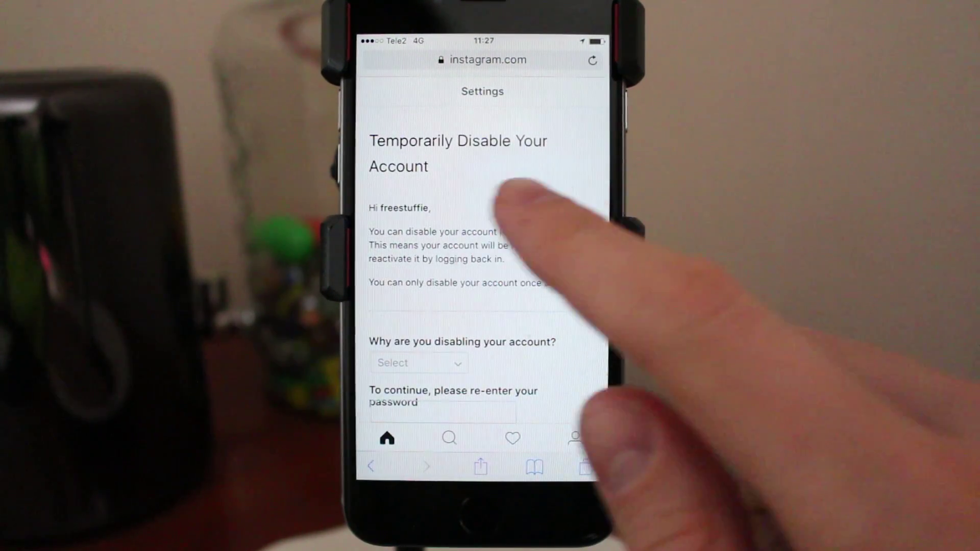
{"action": "scroll", "coordinate": [580, 350], "scroll_direction": "down", "scroll_amount": 4}
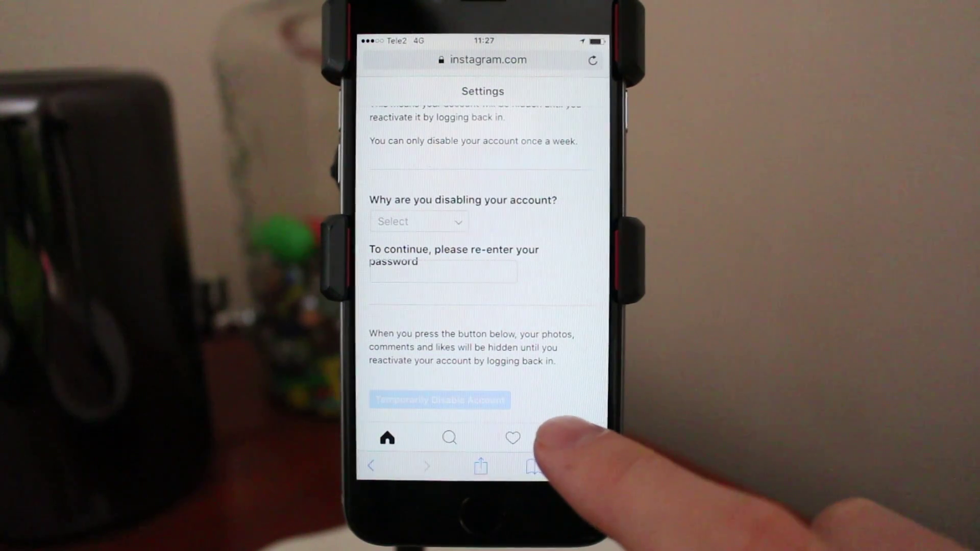
{"action": "scroll", "coordinate": [506, 230], "scroll_direction": "up", "scroll_amount": 4}
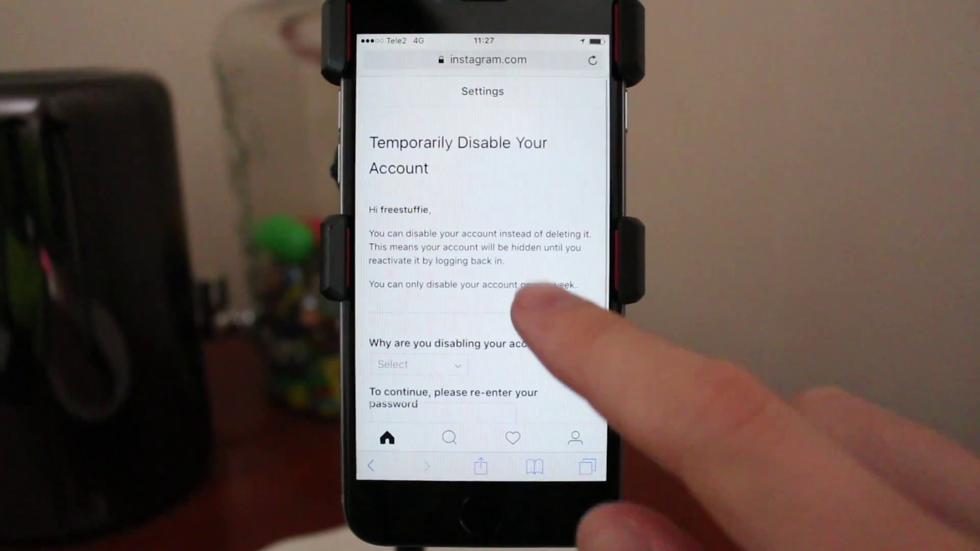
{"action": "scroll", "coordinate": [529, 345], "scroll_direction": "down", "scroll_amount": 1}
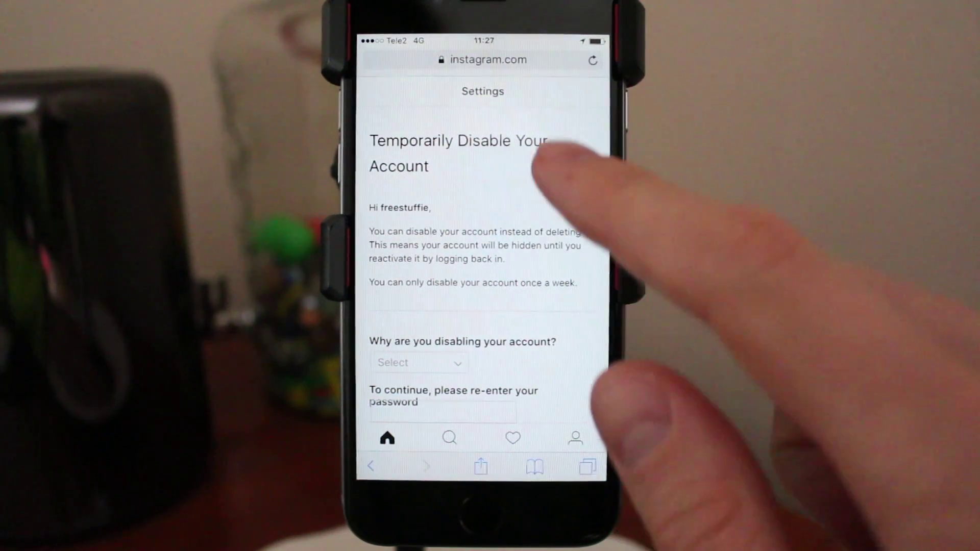
Step: Start editing the disable-account page's web address in Safari's address bar
{"action": "left_click", "coordinate": [490, 60]}
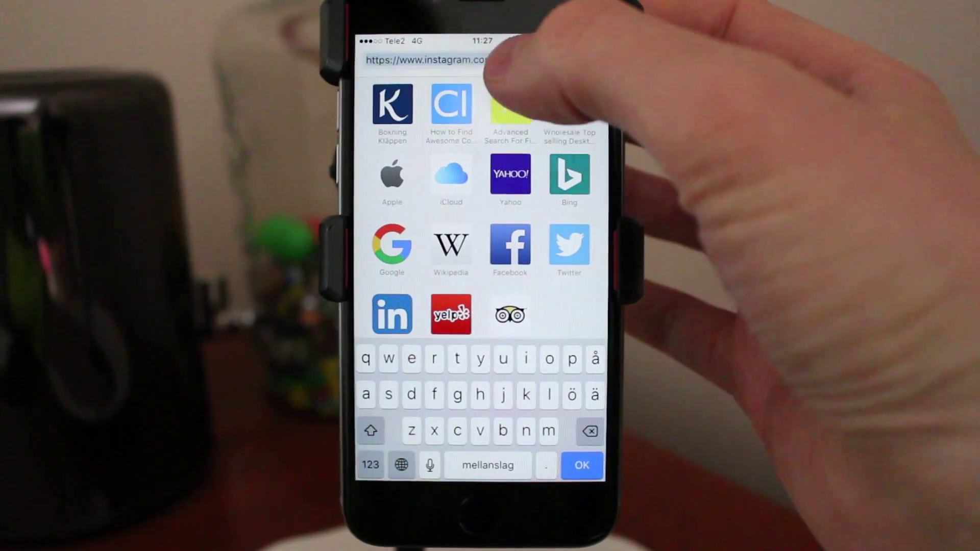
{"action": "left_click_drag", "start_coordinate": [494, 60], "coordinate": [528, 60]}
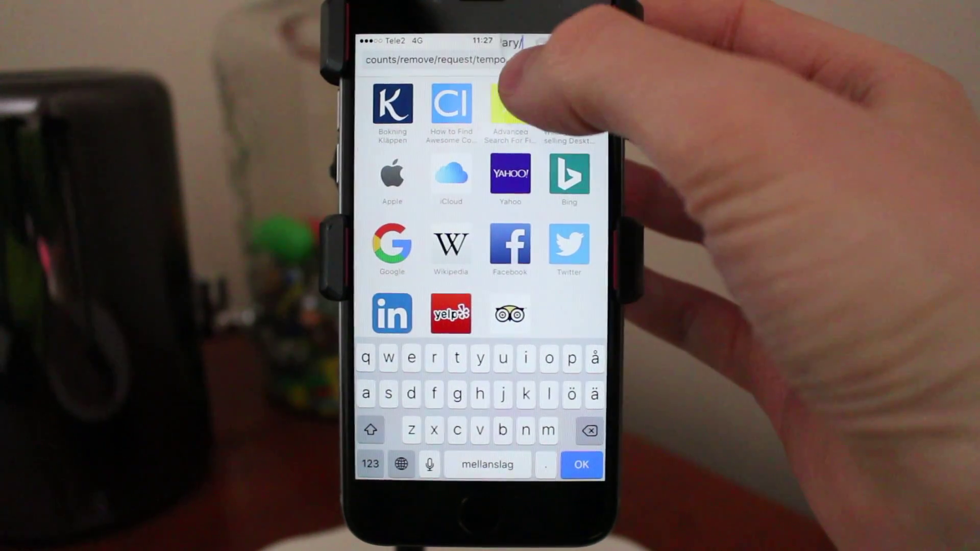
Step: Change 'temporary' to 'permanent/' in the removal URL and load the Delete Your Account page
{"action": "mouse_move", "coordinate": [536, 60]}
{"action": "left_mouse_down"}
{"action": "mouse_move", "coordinate": [502, 60]}
{"action": "mouse_move", "coordinate": [527, 59]}
{"action": "left_mouse_up"}
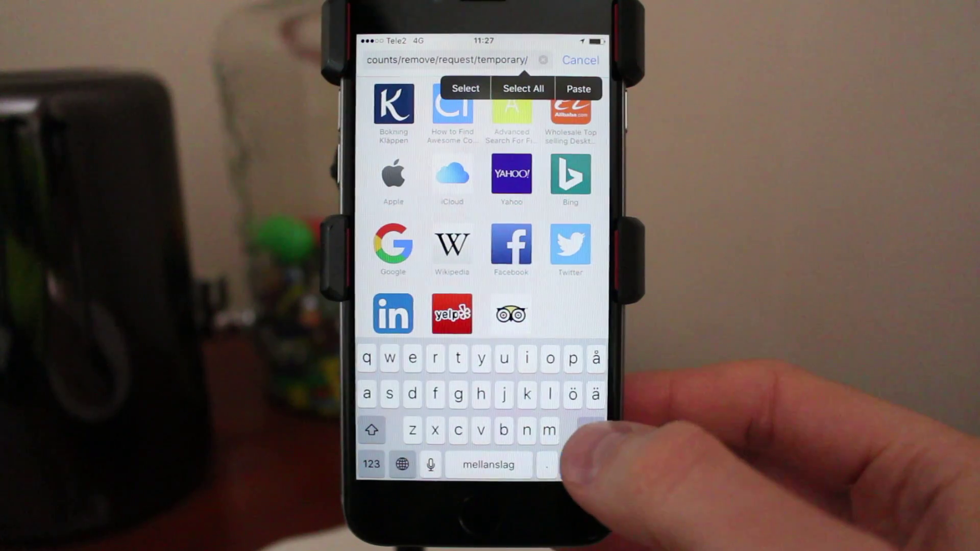
{"action": "left_click", "coordinate": [591, 431]}
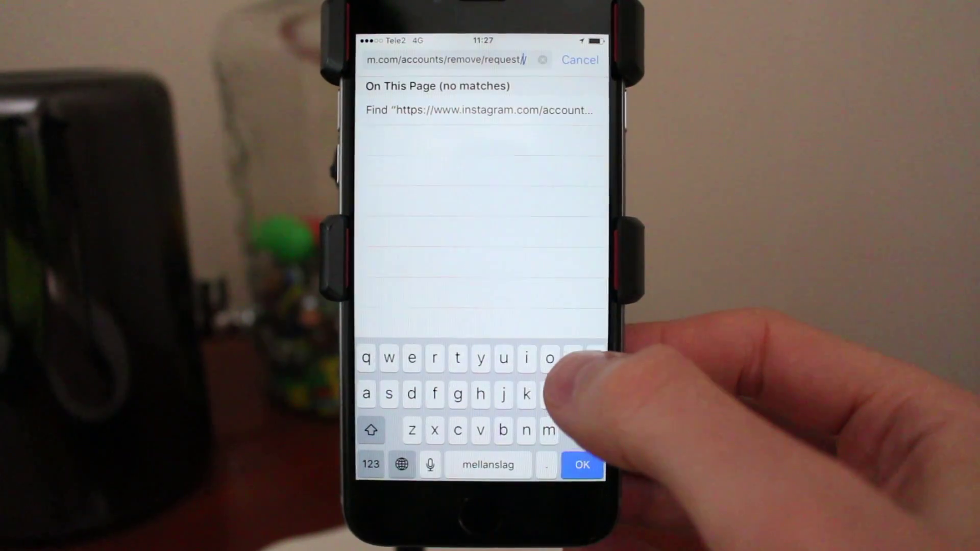
{"action": "type", "text": "per/"}
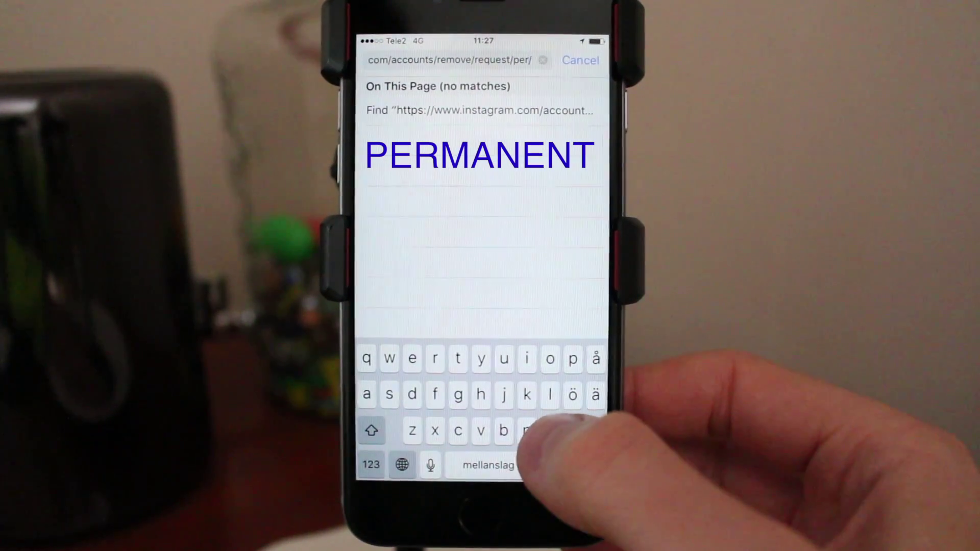
{"action": "type", "text": "ma"}
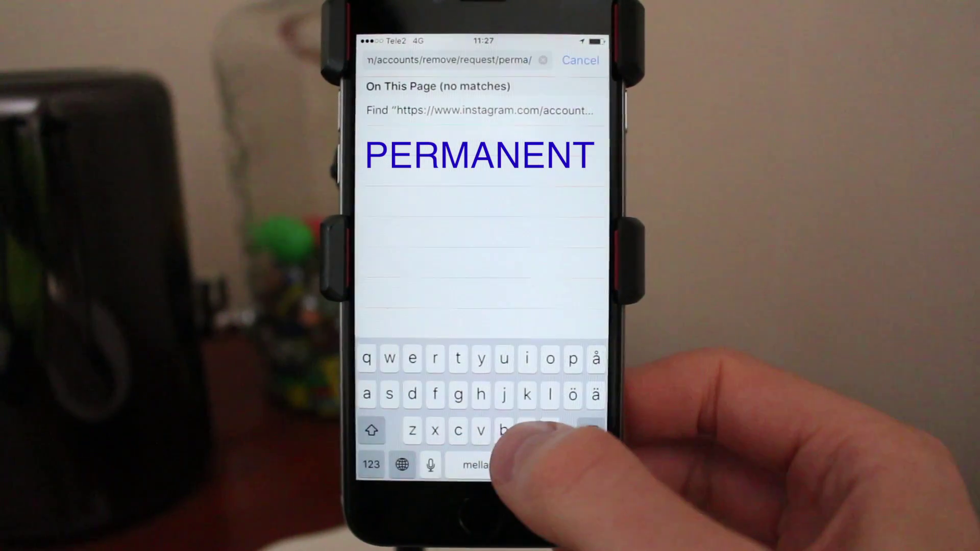
{"action": "type", "text": "ne"}
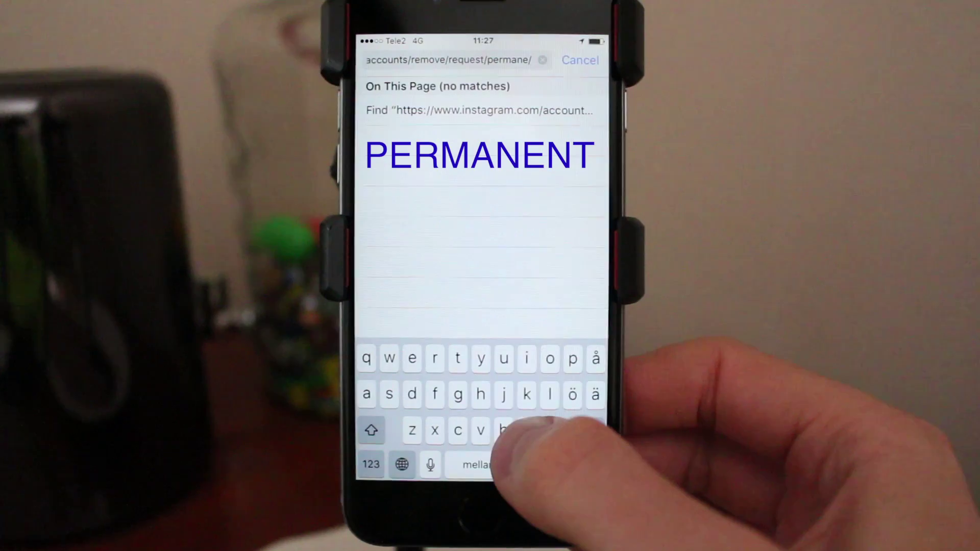
{"action": "type", "text": "nt"}
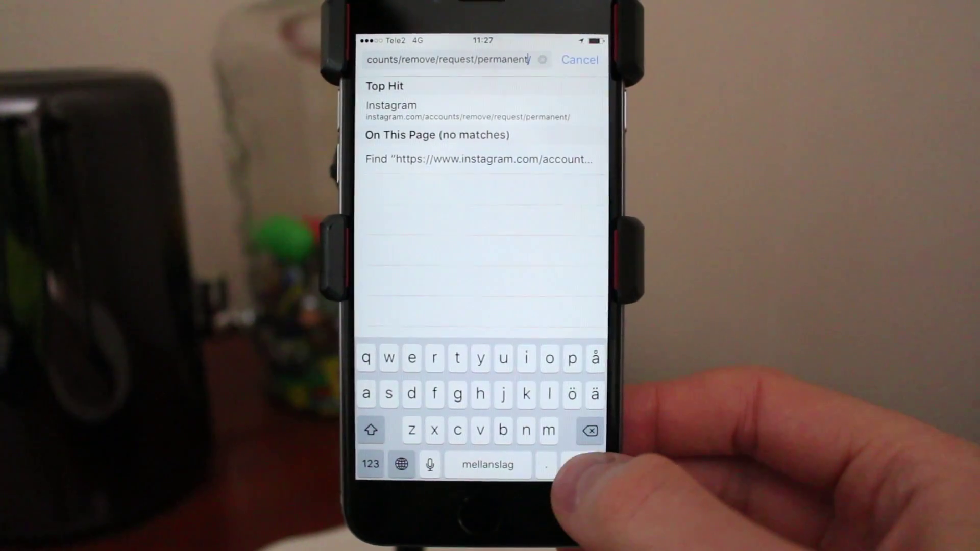
{"action": "key", "text": "Return"}
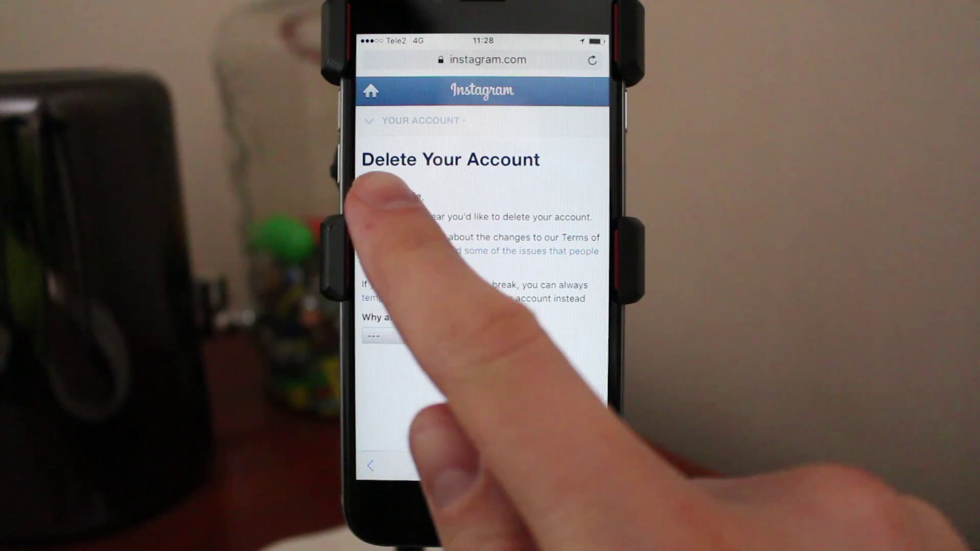
{"action": "scroll", "coordinate": [505, 244], "scroll_direction": "down", "scroll_amount": 1}
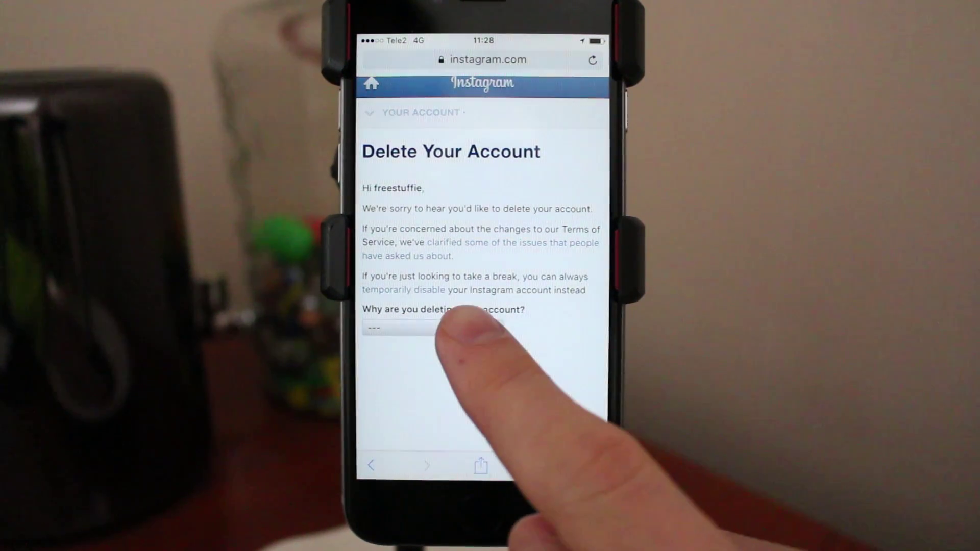
Step: Select 'Privacy concerns' in the 'Why are you deleting your account?' dropdown
{"action": "left_click", "coordinate": [398, 328]}
{"action": "left_click_drag", "start_coordinate": [535, 413], "coordinate": [545, 377]}
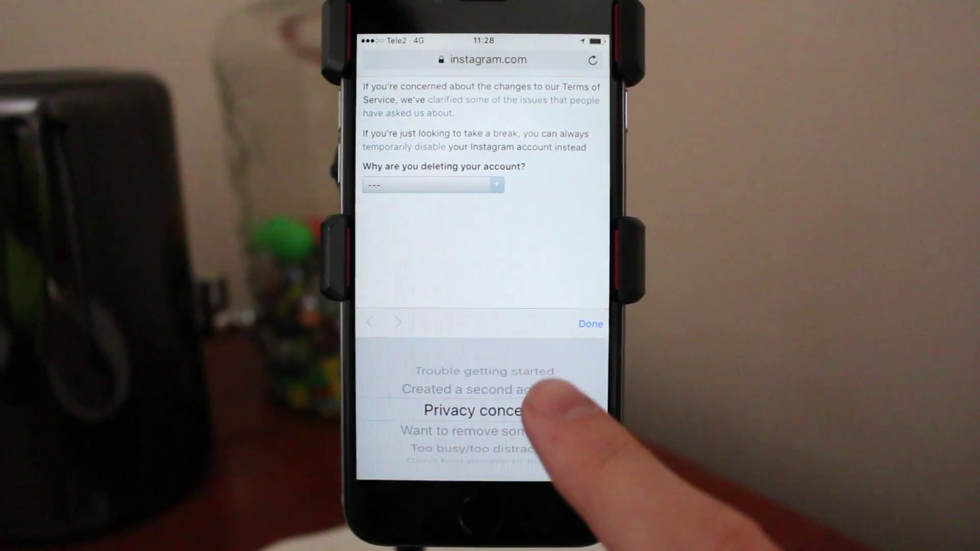
{"action": "left_click", "coordinate": [591, 325]}
Step: Activate the empty password field above the permanent-deletion warning and delete option
{"action": "left_click", "coordinate": [536, 322]}
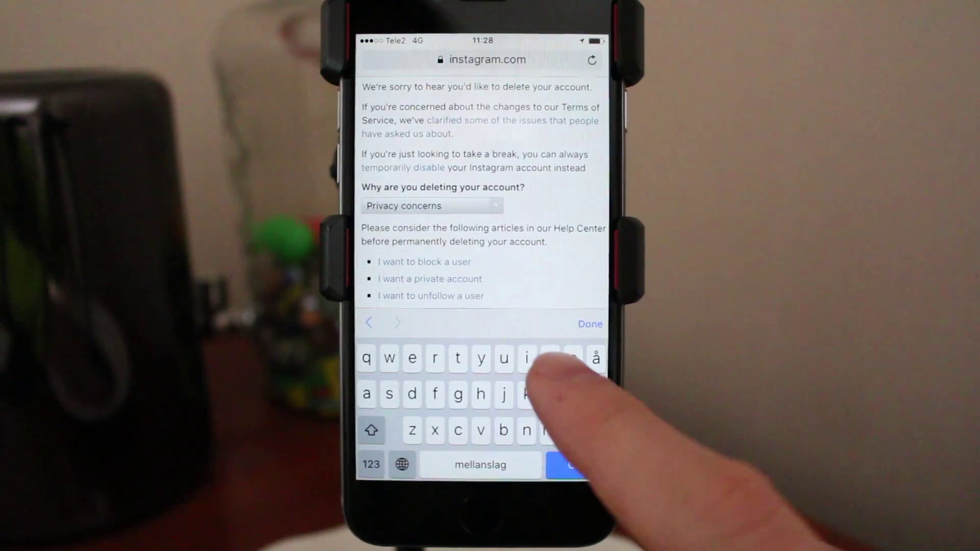
{"action": "scroll", "coordinate": [513, 237], "scroll_direction": "down", "scroll_amount": 2}
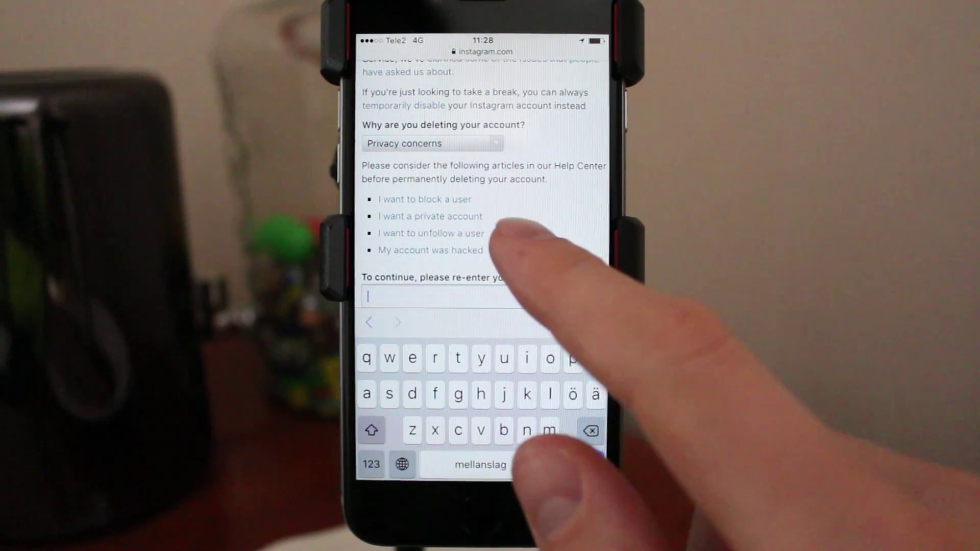
{"action": "scroll", "coordinate": [528, 229], "scroll_direction": "down", "scroll_amount": 2}
{"action": "scroll", "coordinate": [528, 192], "scroll_direction": "down", "scroll_amount": 2}
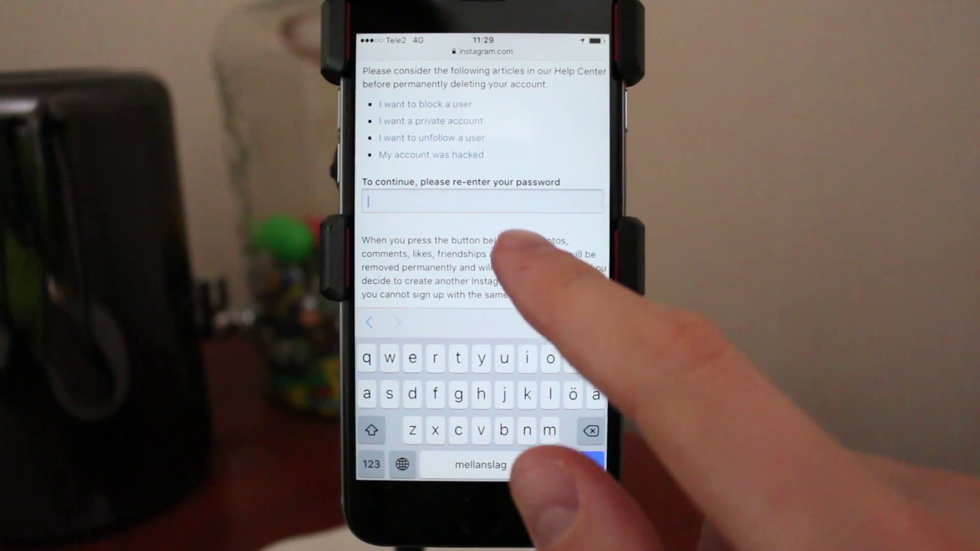
{"action": "scroll", "coordinate": [482, 215], "scroll_direction": "down", "scroll_amount": 3}
{"action": "scroll", "coordinate": [536, 192], "scroll_direction": "down", "scroll_amount": 3}
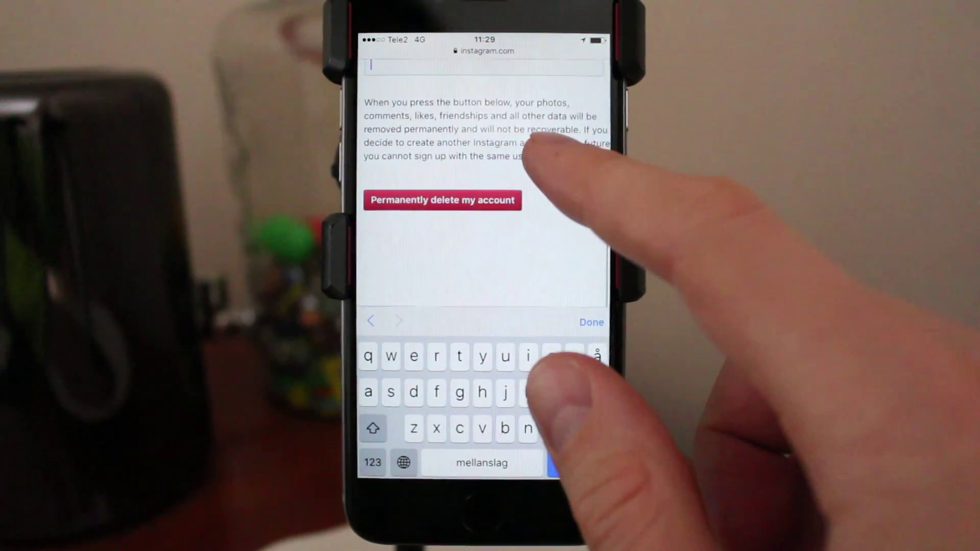